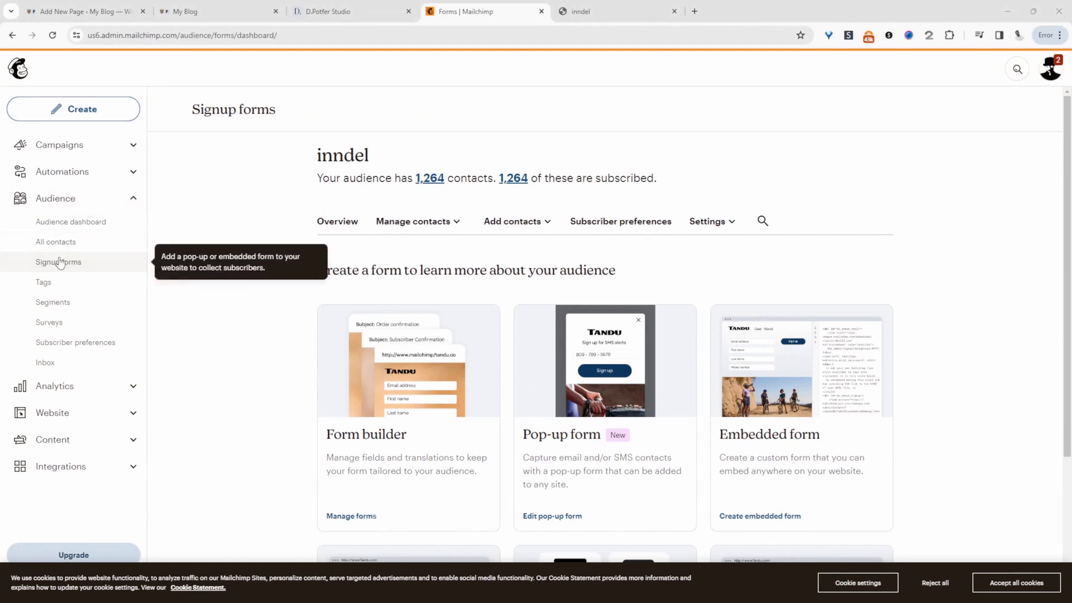
pyautogui.scroll(-2, 406, 330)
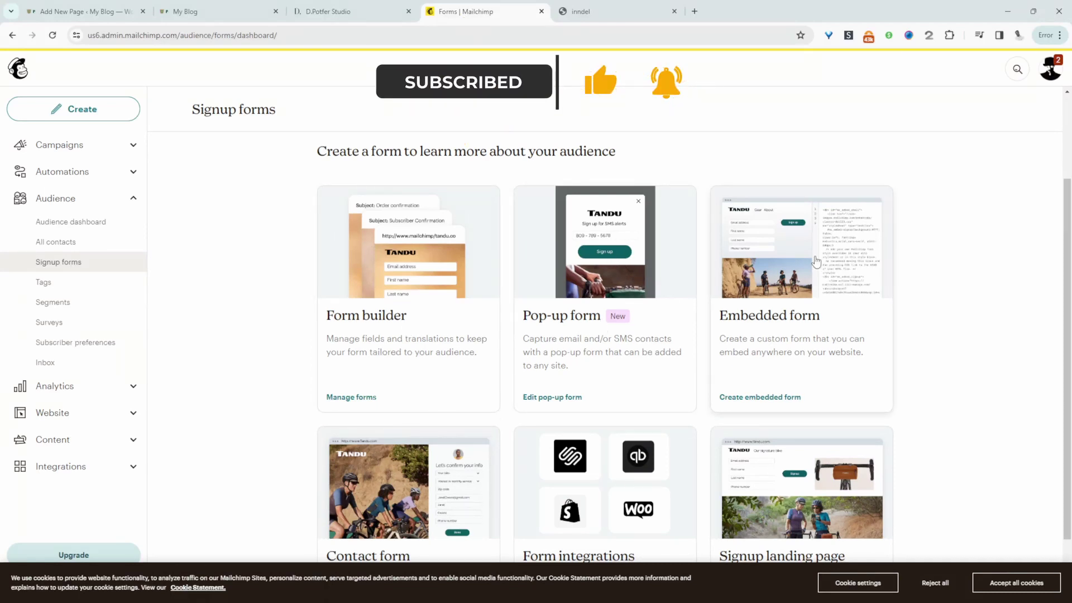
pyautogui.scroll(-1, 821, 305)
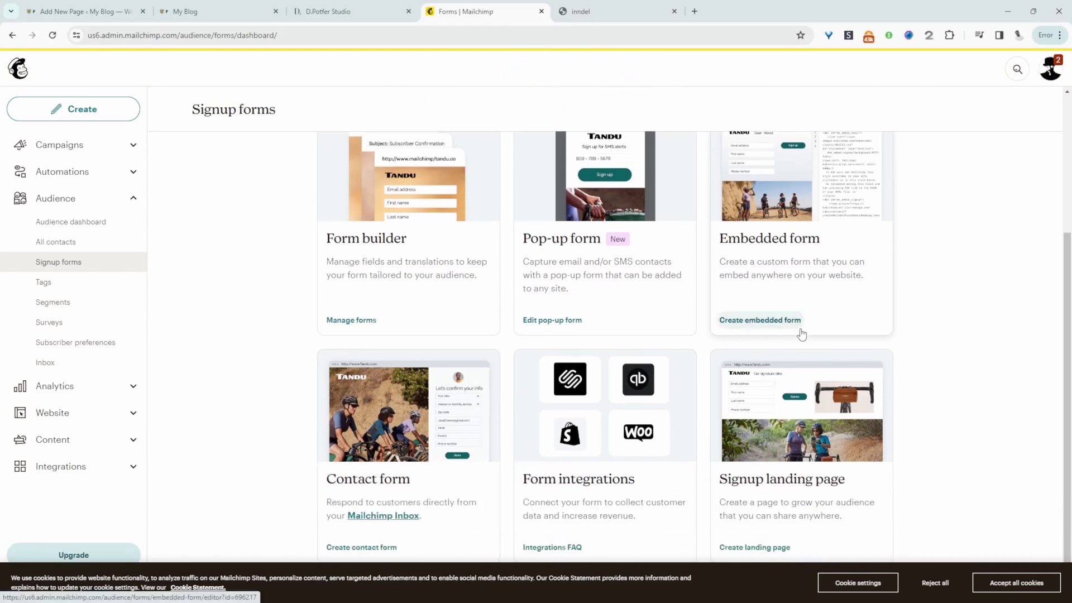
# Step: Start a new Mailchimp embedded form and turn on the First name field
pyautogui.click(783, 322)
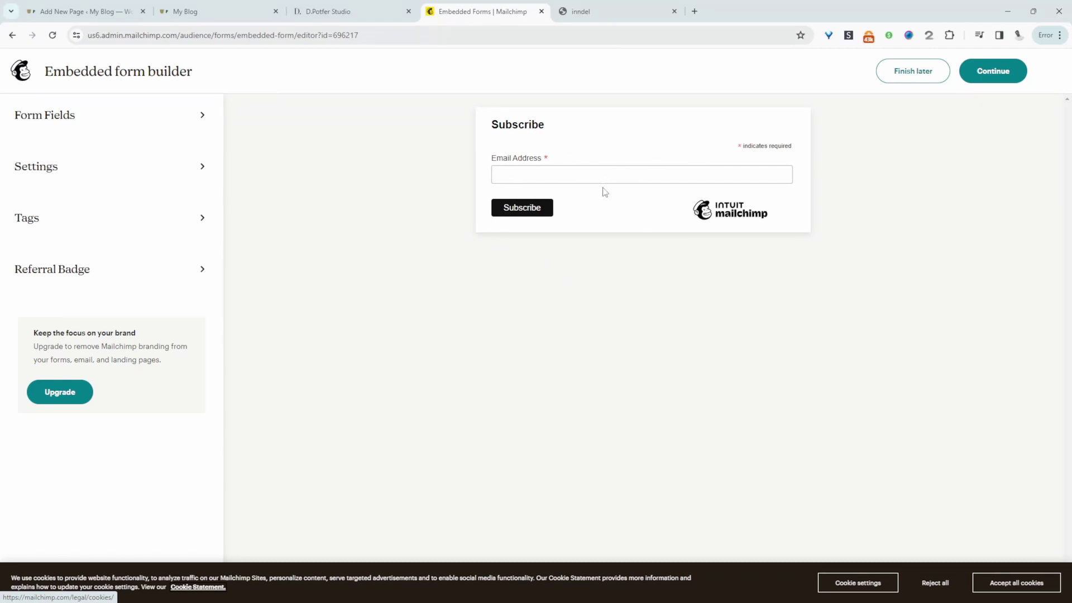
pyautogui.click(137, 129)
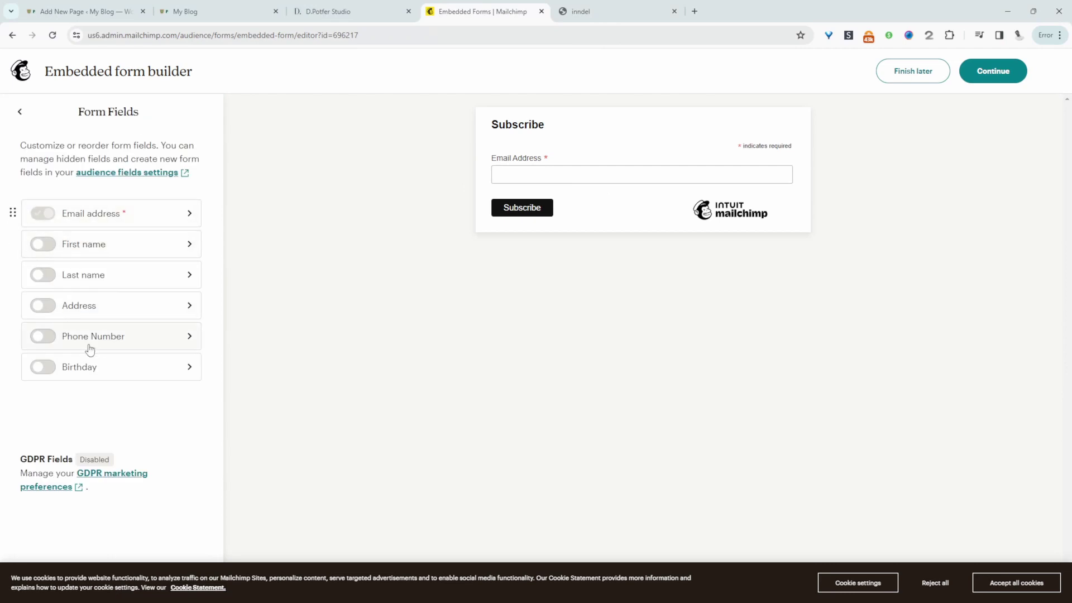
pyautogui.click(84, 244)
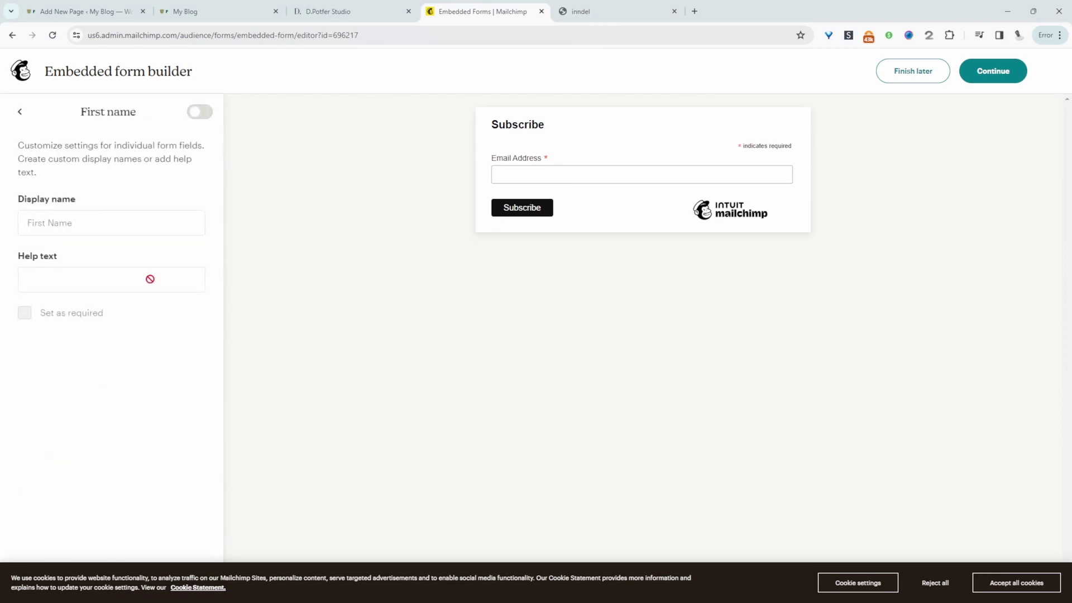
pyautogui.click(200, 112)
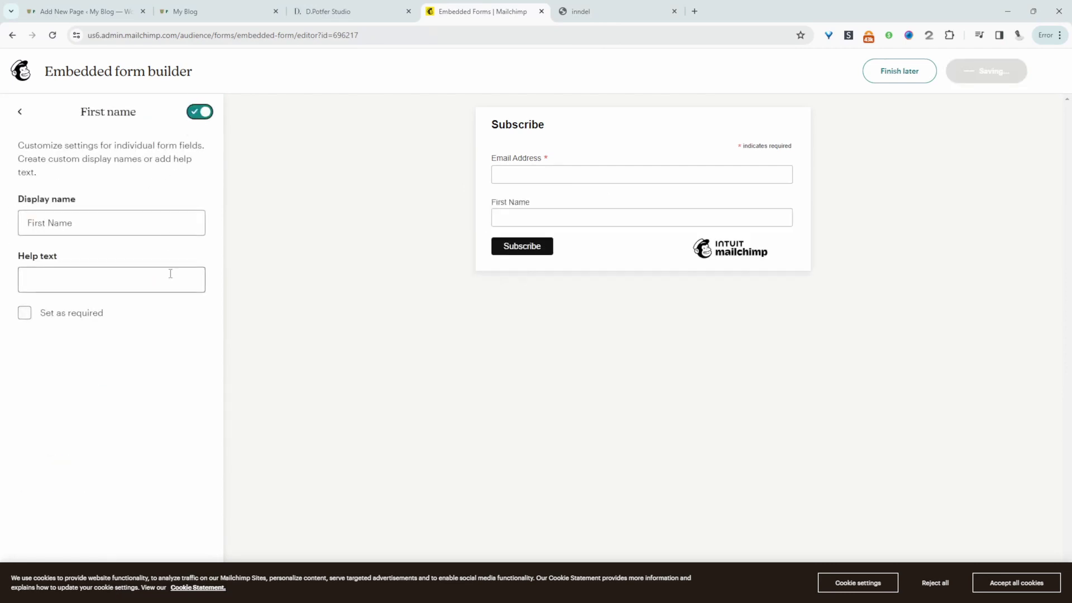
pyautogui.click(94, 288)
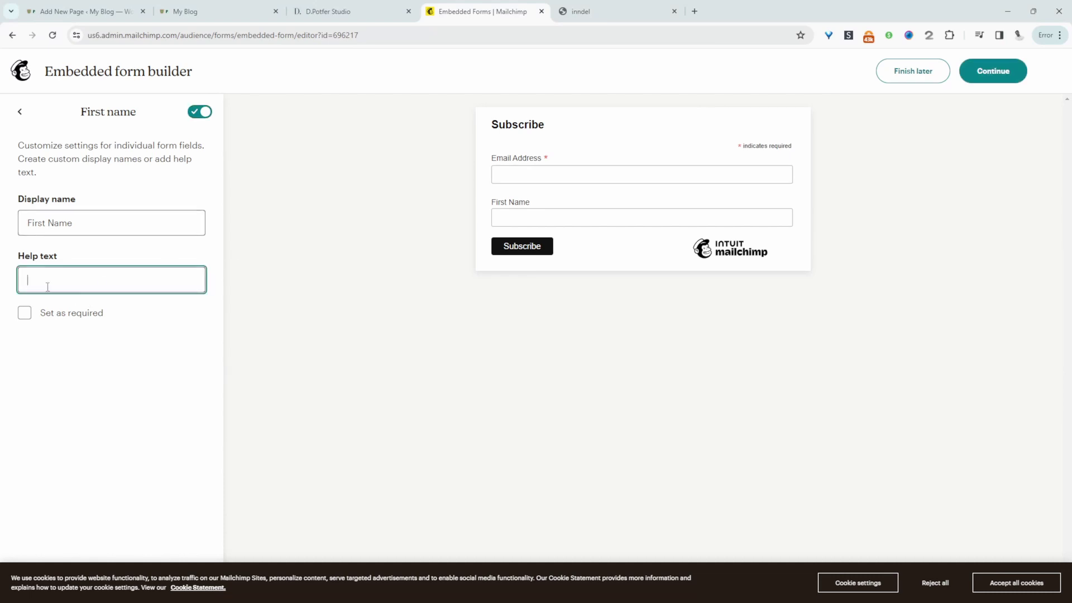
# Step: Return to the main builder, finish the form and copy its embed code
pyautogui.click(20, 111)
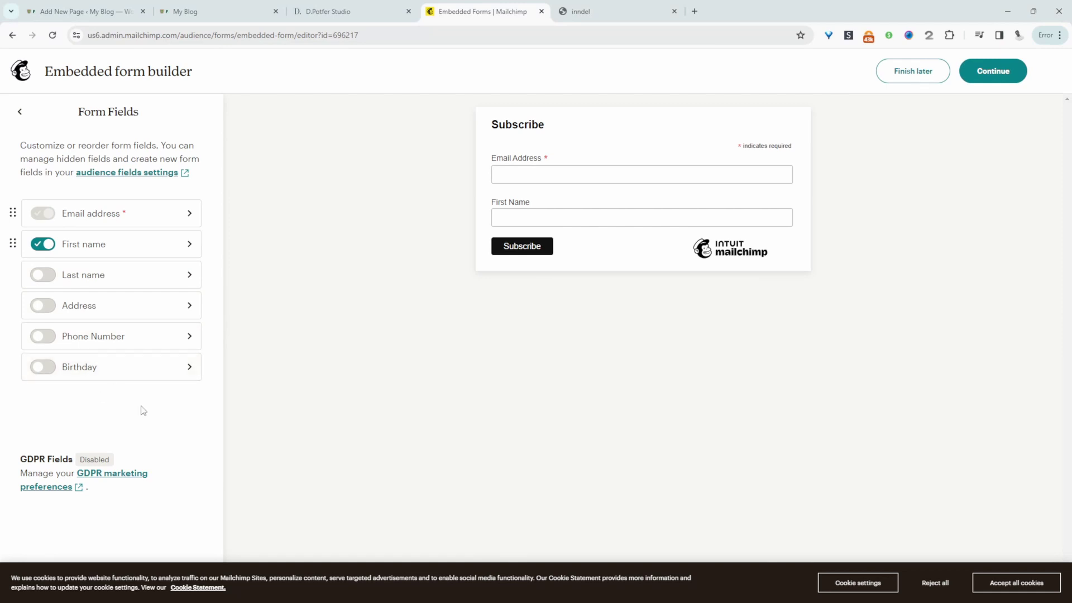
pyautogui.click(19, 112)
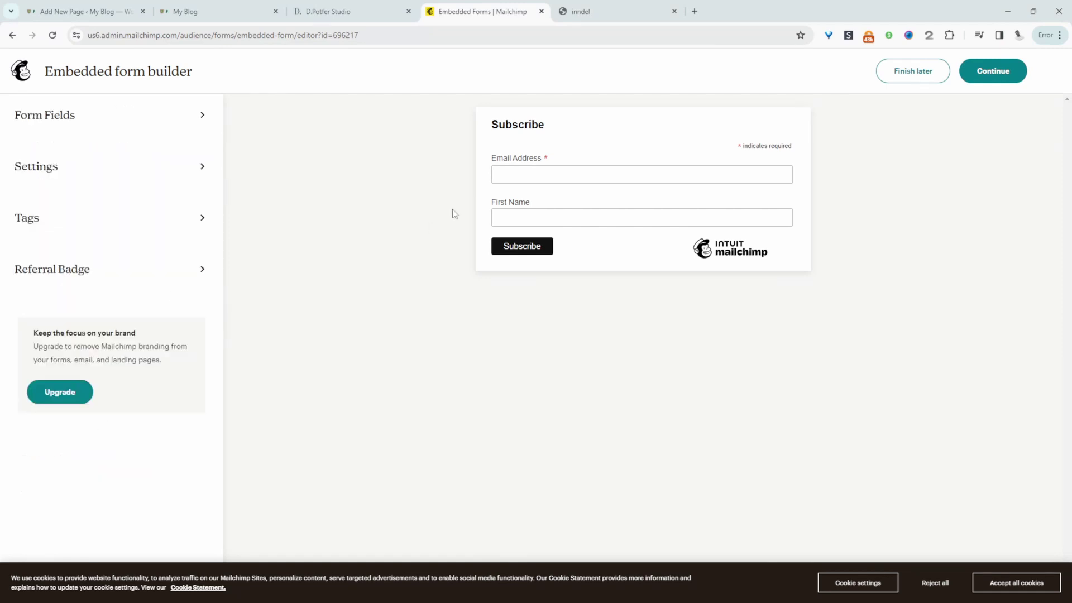
pyautogui.click(992, 75)
pyautogui.click(675, 300)
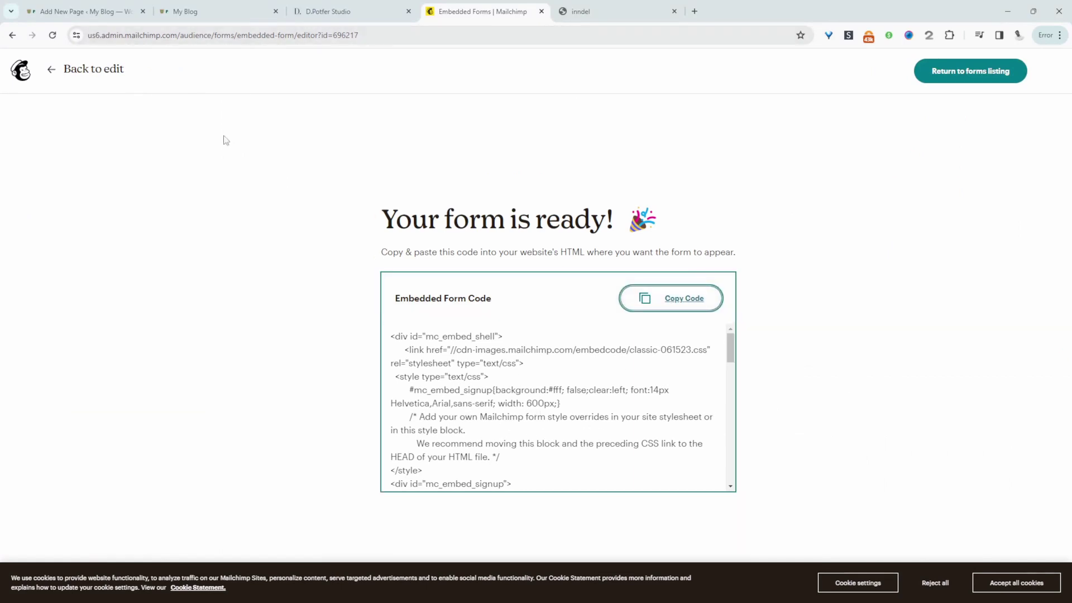
# Step: In the WordPress page editor, delete the Cherry Blossom image
pyautogui.click(79, 12)
pyautogui.scroll(10, 617, 279)
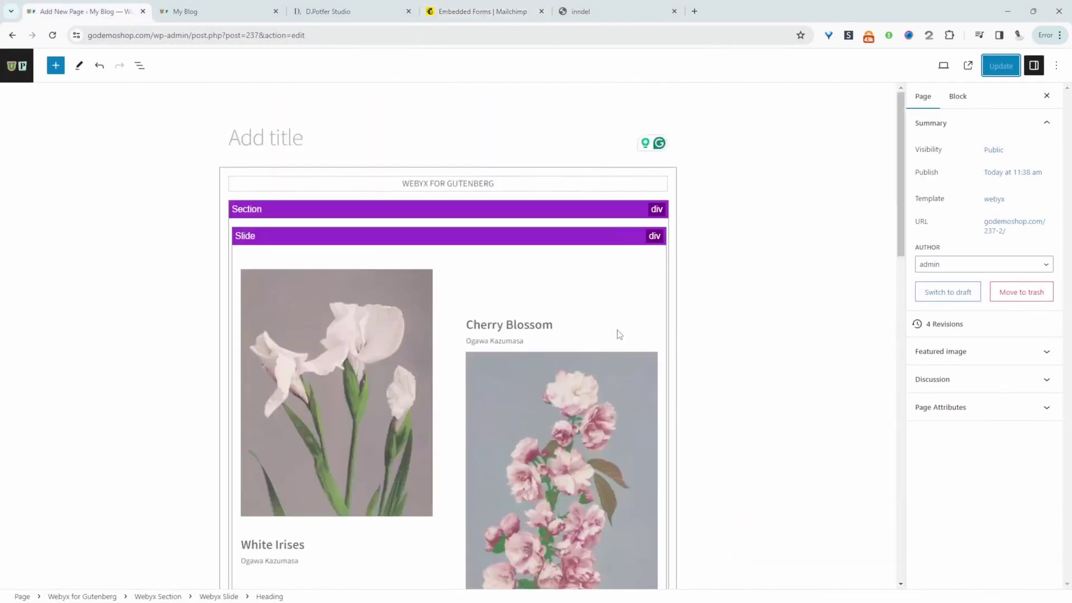
pyautogui.click(579, 358)
pyautogui.scroll(-5, 420, 432)
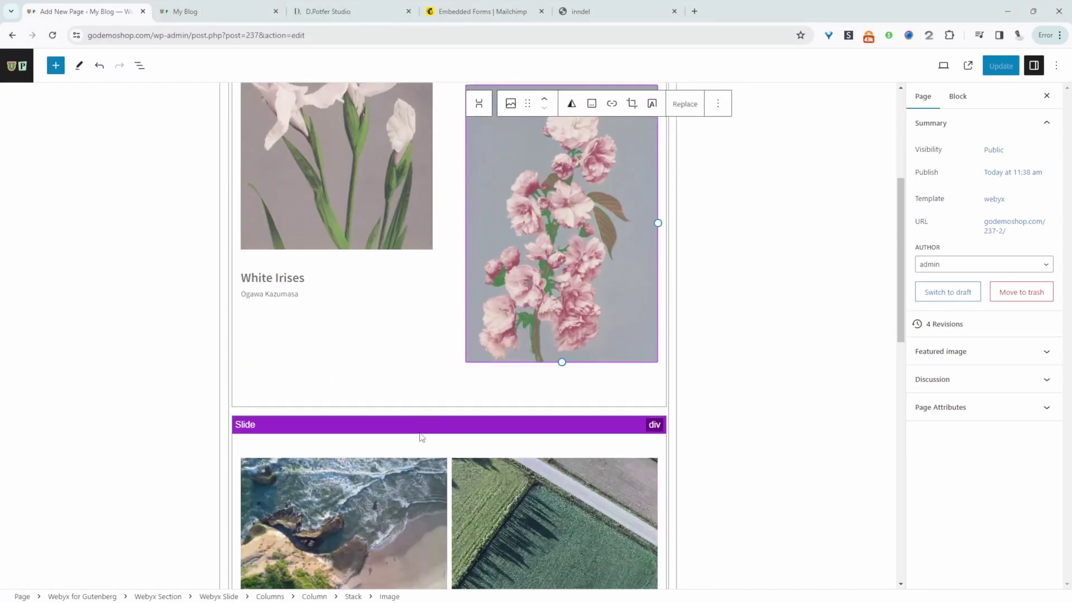
pyautogui.scroll(2, 420, 432)
pyautogui.scroll(1, 649, 291)
pyautogui.press('Delete')
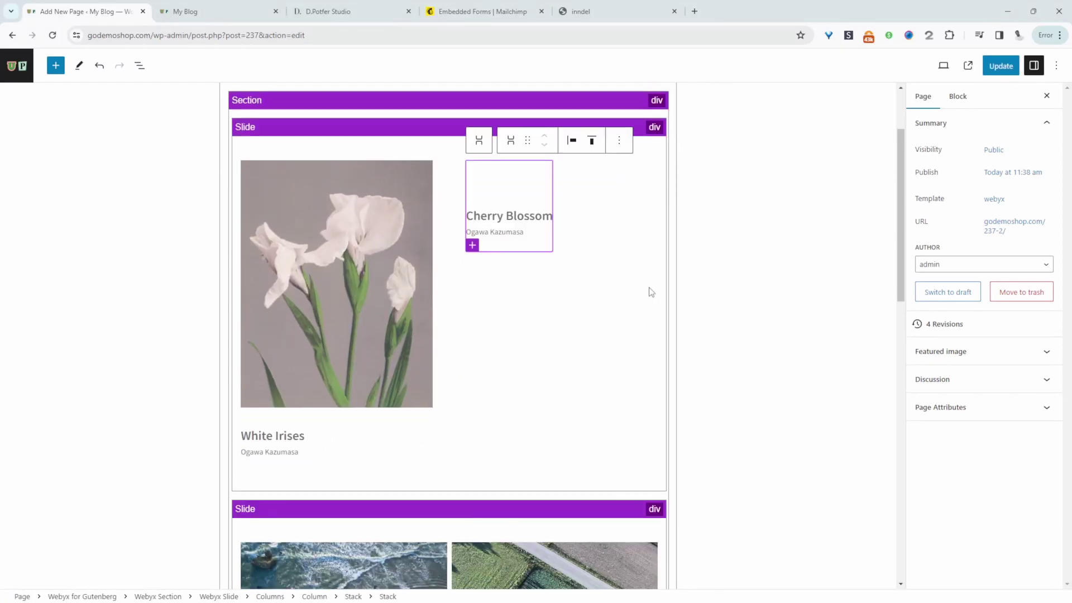
# Step: Add a Custom HTML block via /html below the author name and paste the Mailchimp embed code
pyautogui.click(532, 240)
pyautogui.click(532, 241)
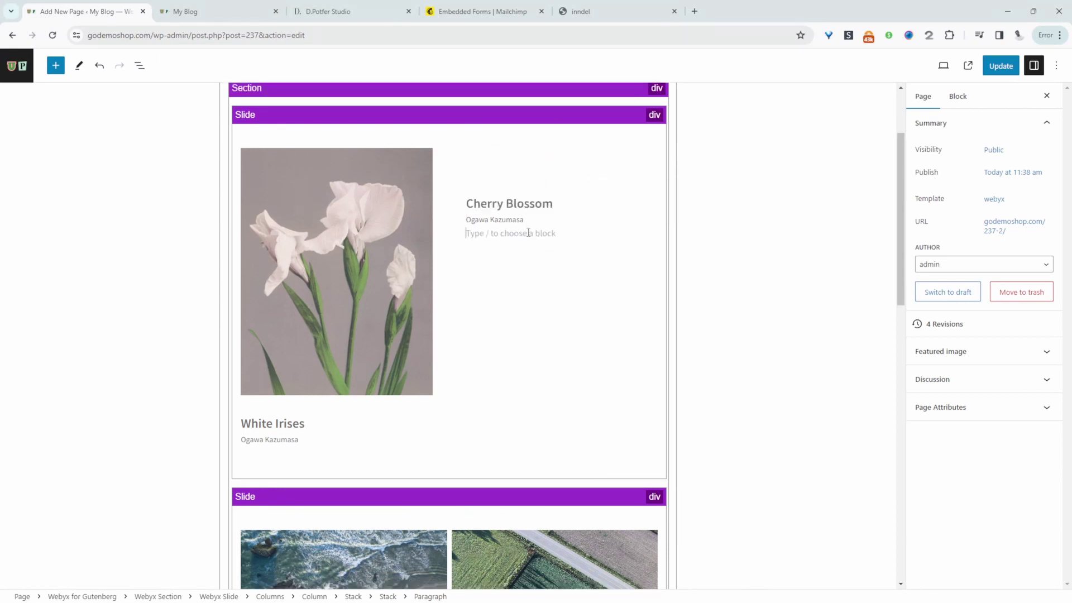
pyautogui.write('/html')
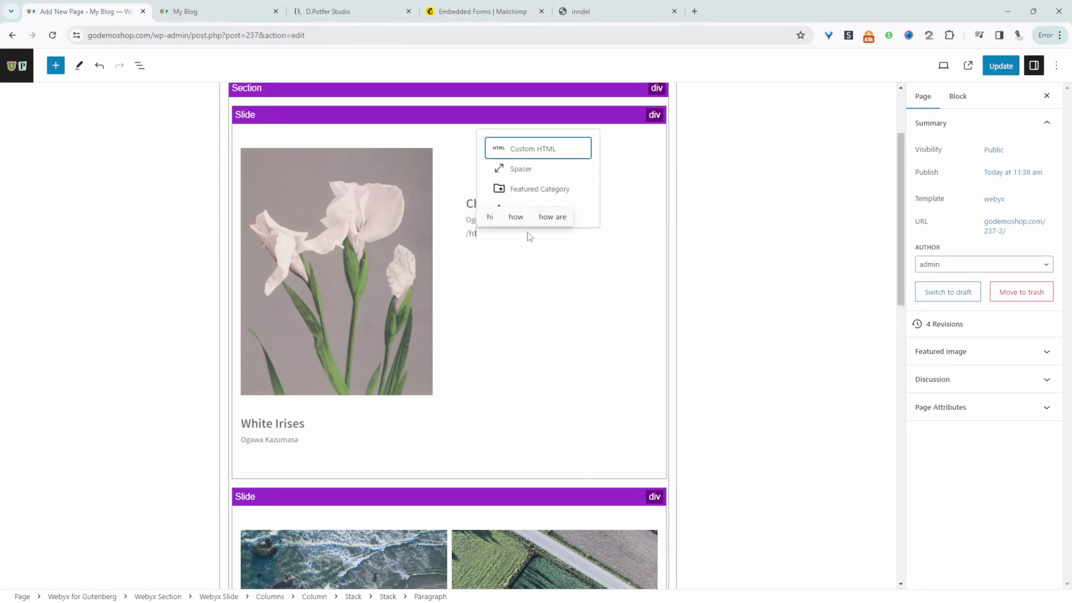
pyautogui.press('Return')
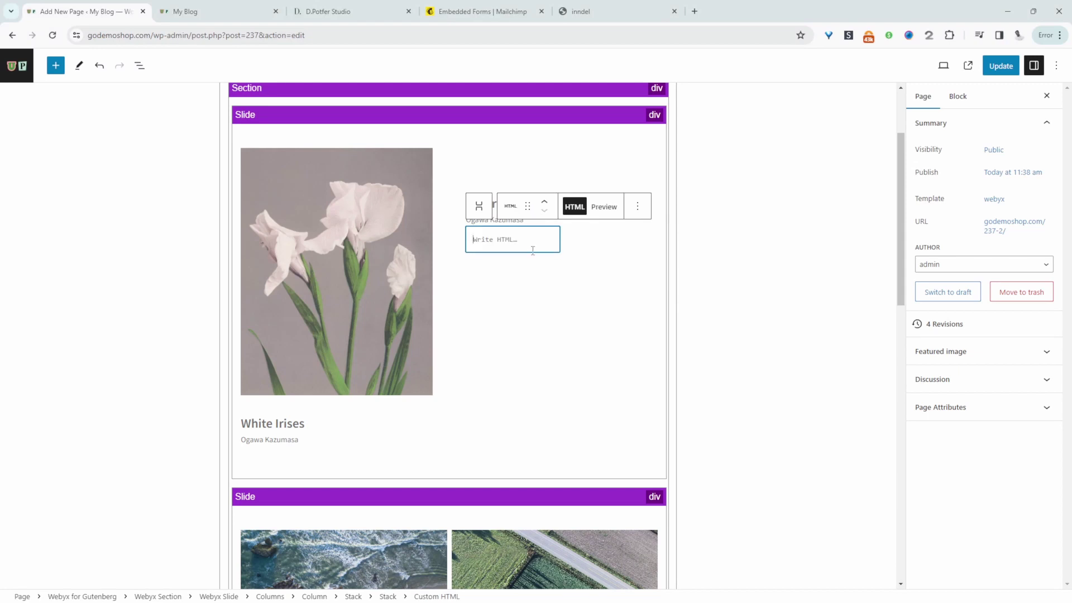
pyautogui.hotkey('ctrl', 'v')
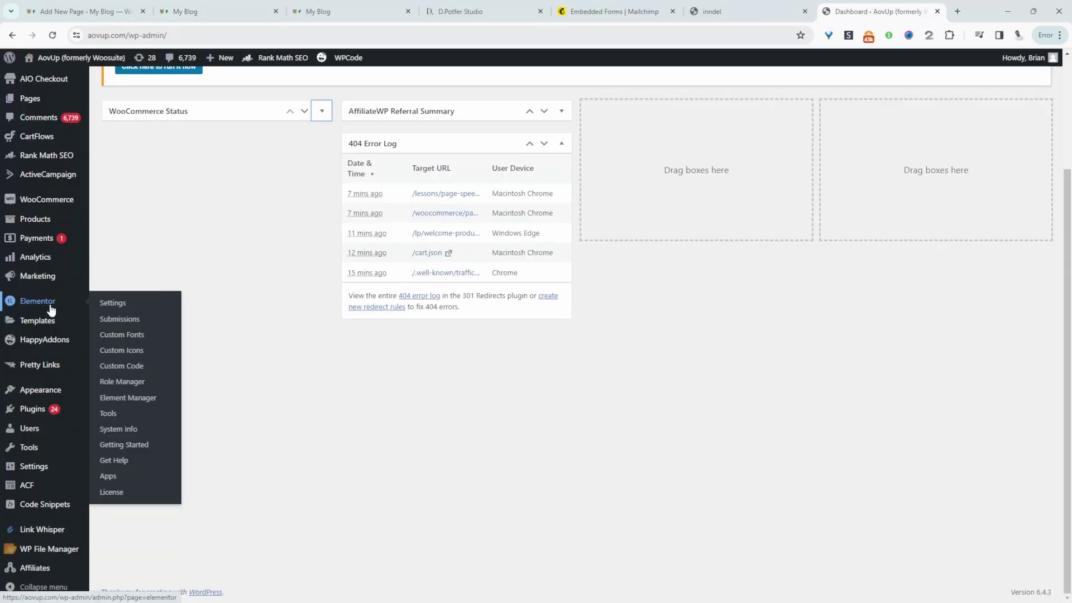
# Step: Open Elementor settings' Integrations tab and review the MailChimp and ActiveCampaign API key sections
pyautogui.middleClick(115, 304)
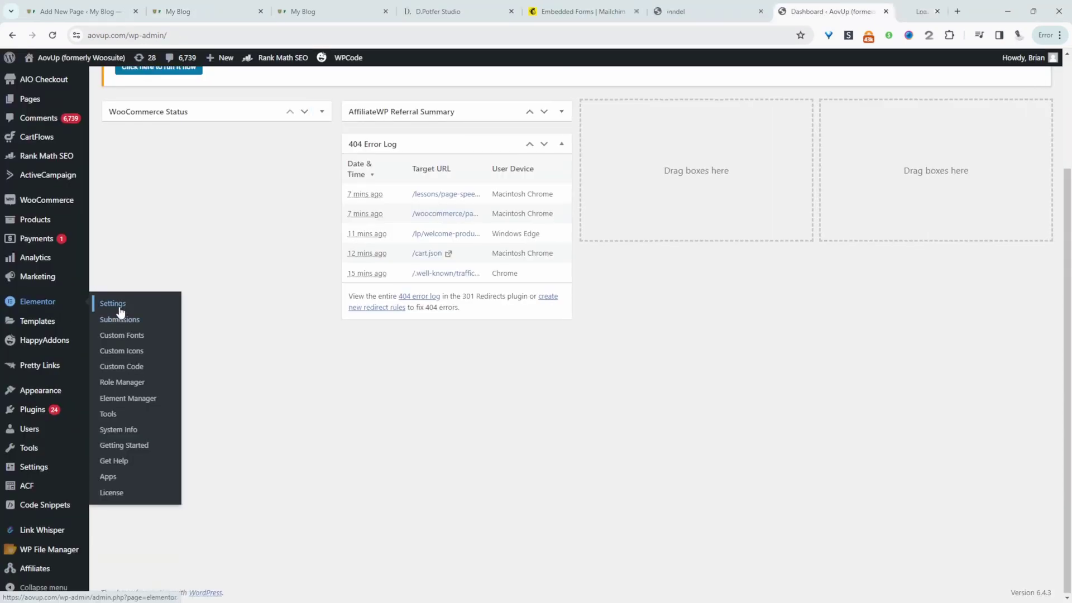
pyautogui.click(907, 5)
pyautogui.click(176, 295)
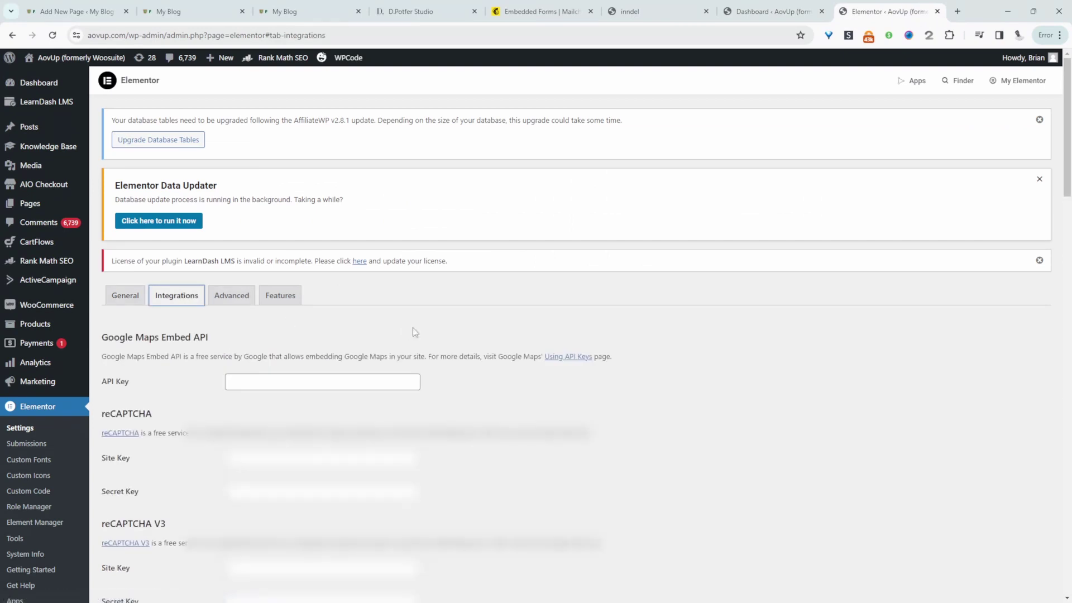
pyautogui.scroll(-9, 413, 327)
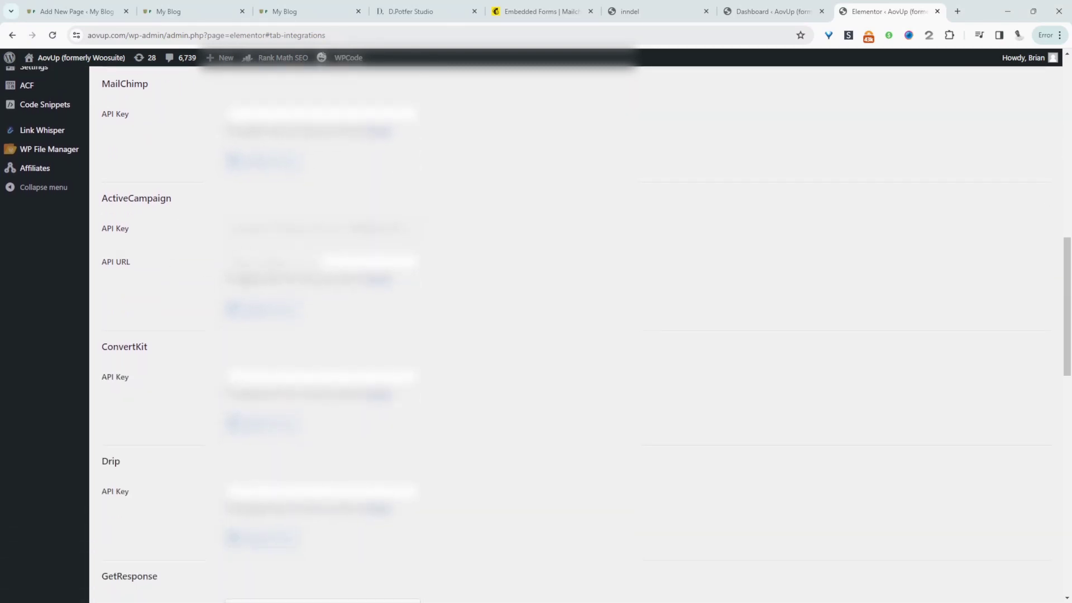
pyautogui.scroll(-2, 187, 321)
pyautogui.scroll(-2, 167, 358)
pyautogui.scroll(-3, 192, 400)
pyautogui.scroll(5, 215, 271)
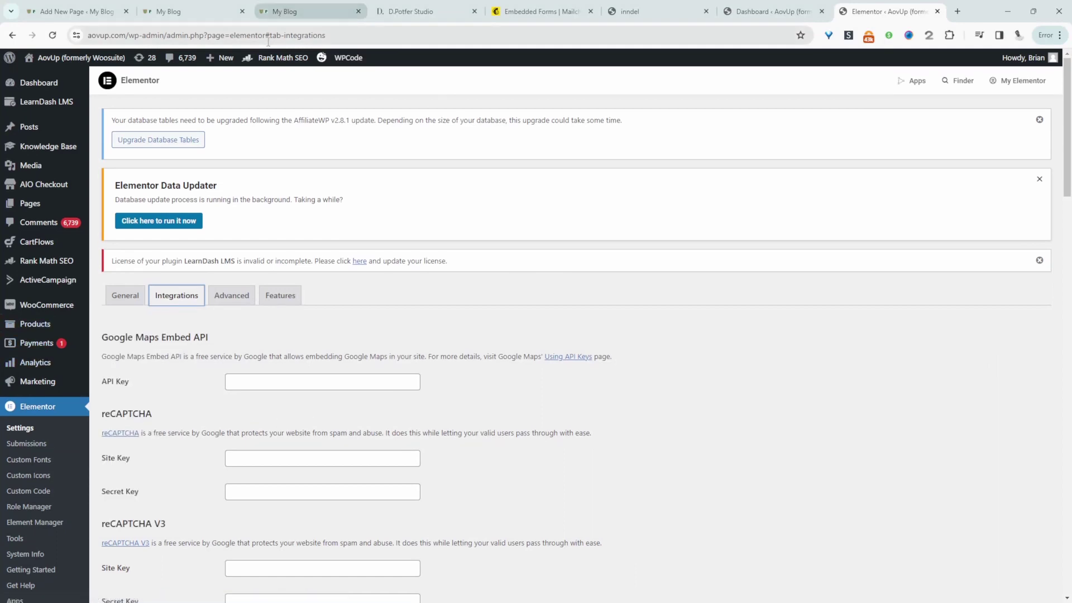
# Step: Create a new landing page, open it in Elementor and drop a Form widget onto it
pyautogui.moveTo(225, 57)
pyautogui.click(224, 119)
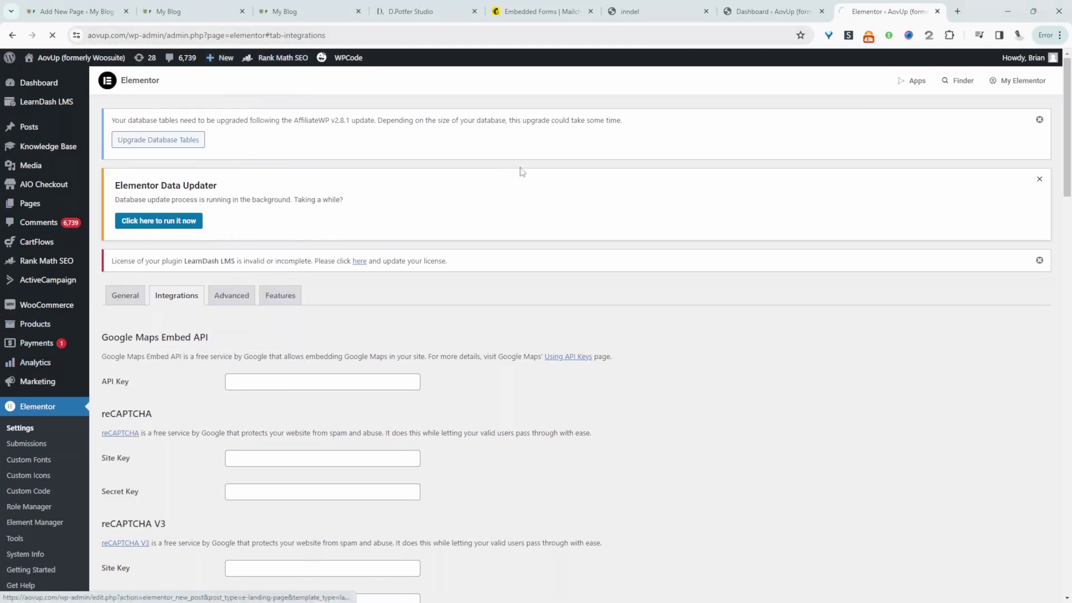
pyautogui.click(203, 71)
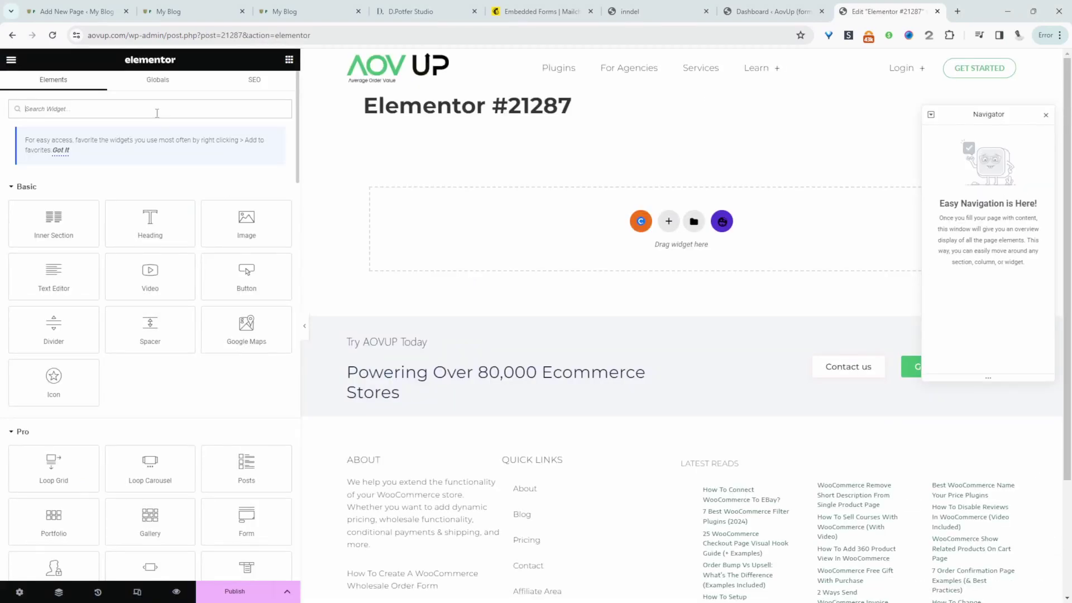
pyautogui.write('form')
pyautogui.moveTo(54, 196); pyautogui.dragTo(619, 221)
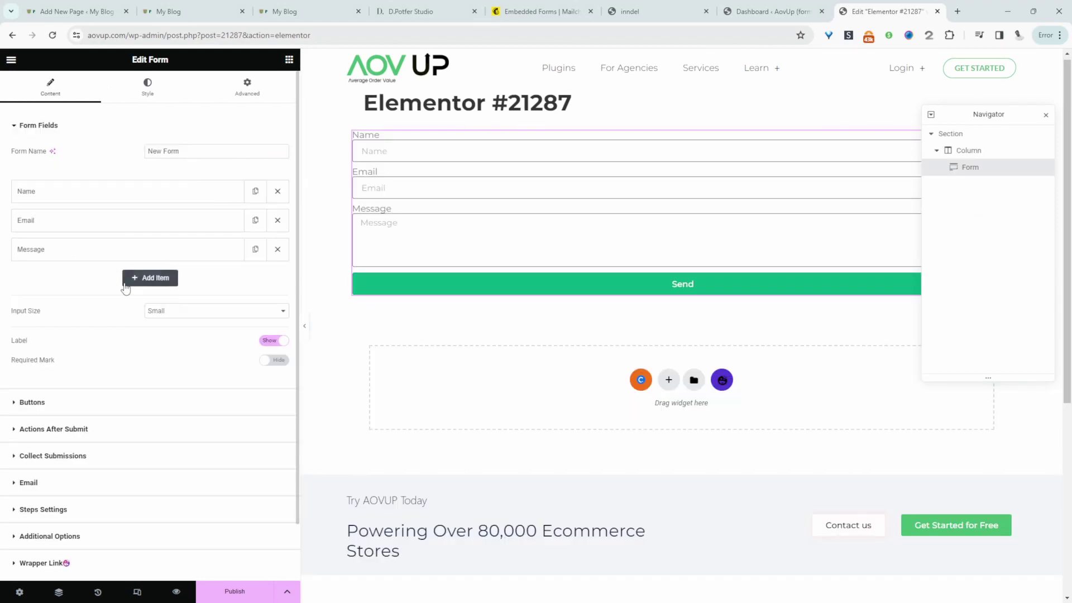
# Step: Delete the extra Number field and the Message field, leaving only Name and Email
pyautogui.click(150, 277)
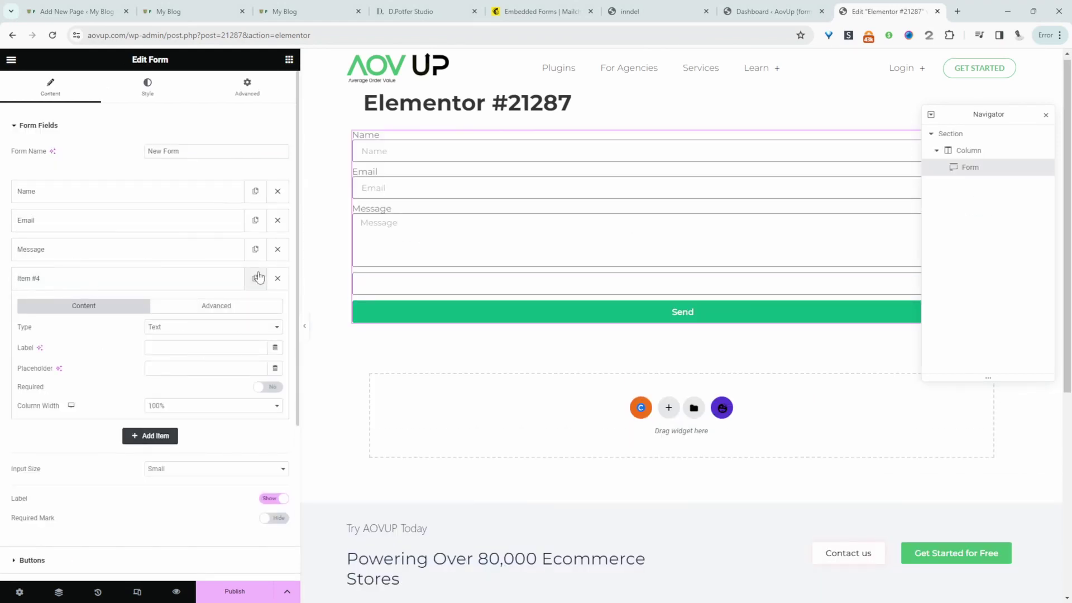
pyautogui.click(208, 327)
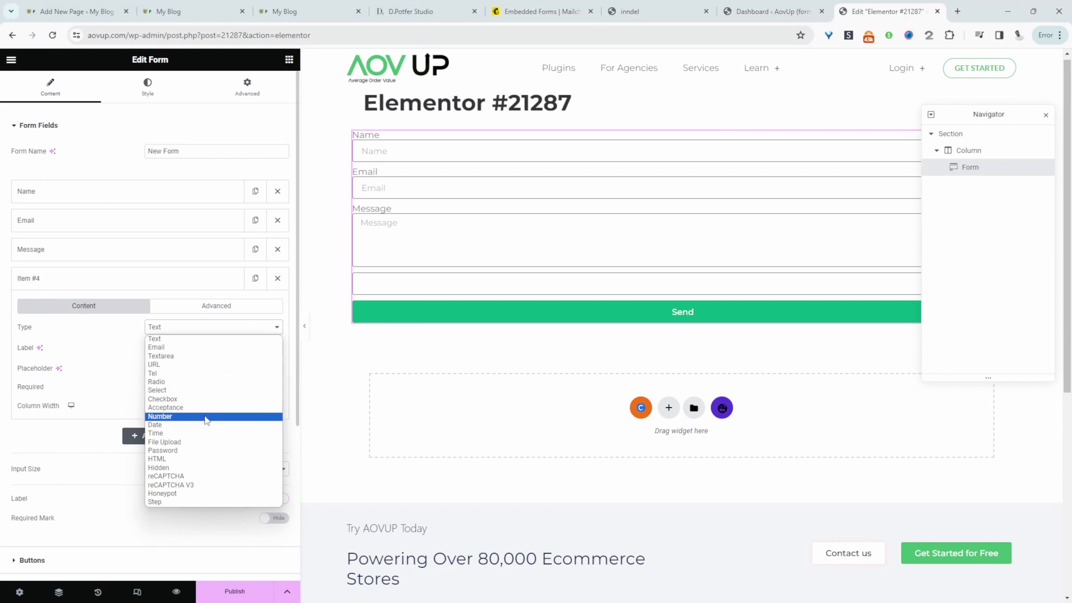
pyautogui.click(207, 417)
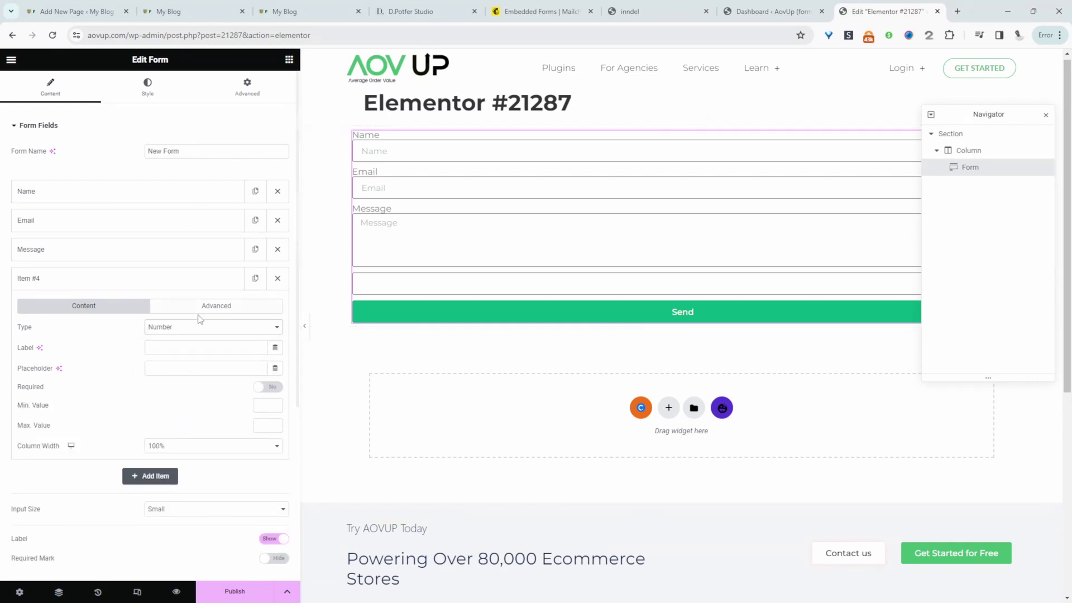
pyautogui.click(174, 281)
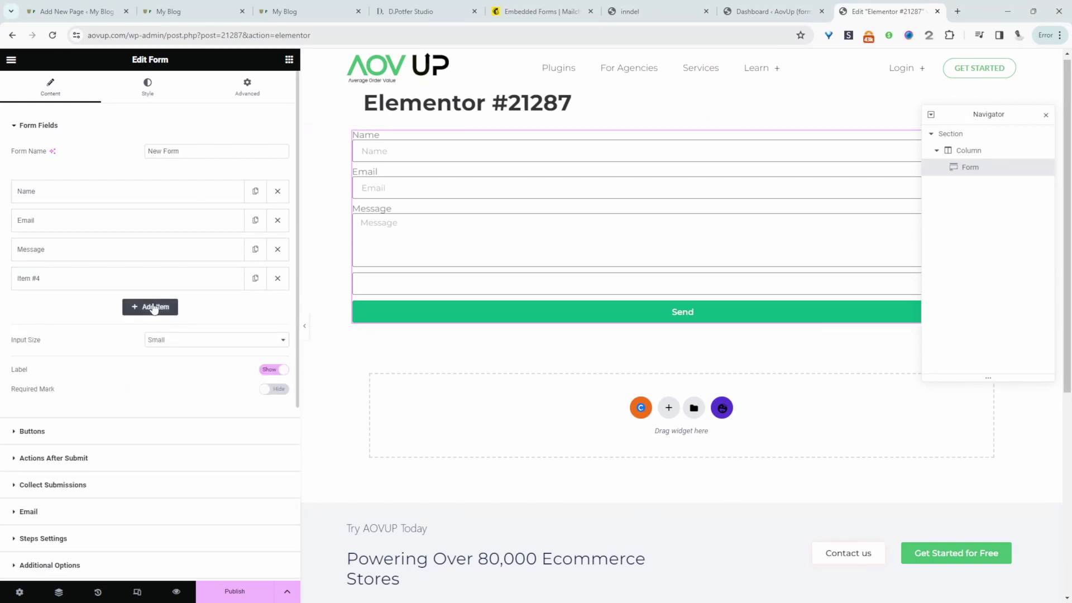
pyautogui.click(277, 278)
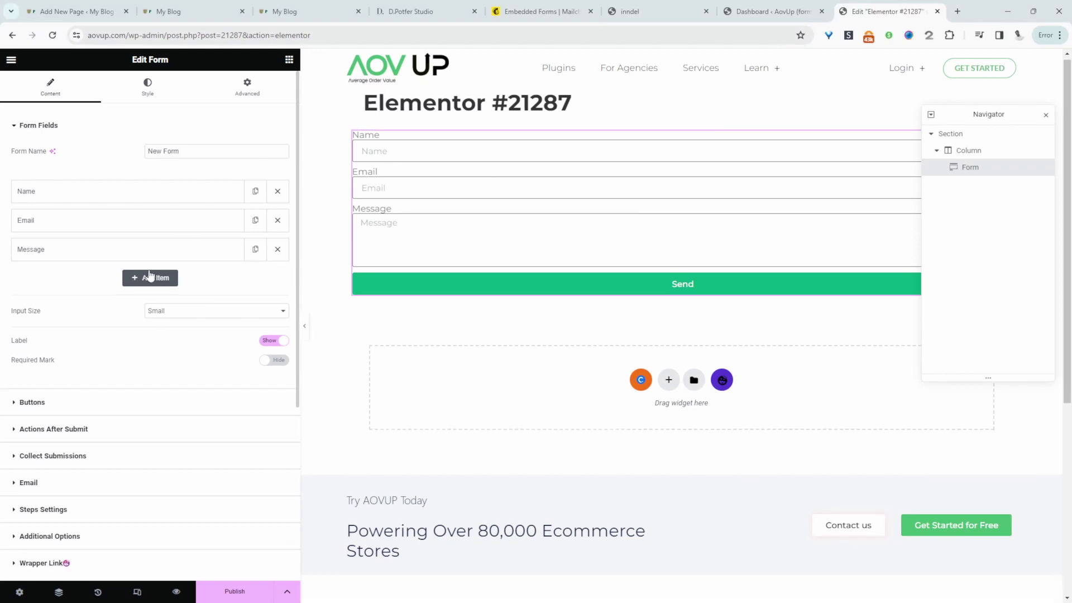
pyautogui.click(273, 250)
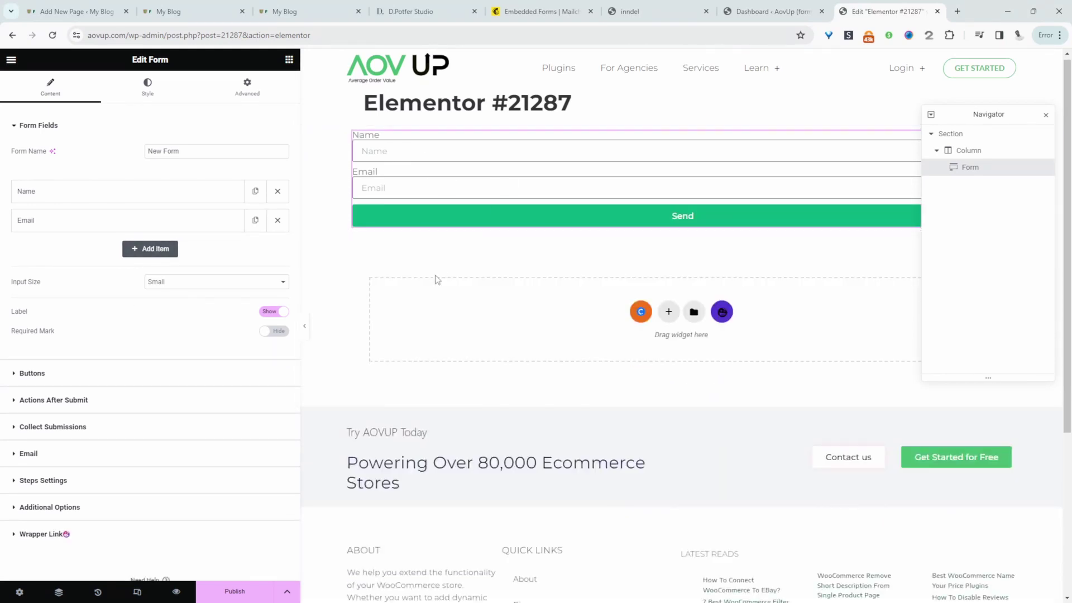
# Step: Add ActiveCampaign under Actions After Submit and expand its connection settings
pyautogui.click(25, 411)
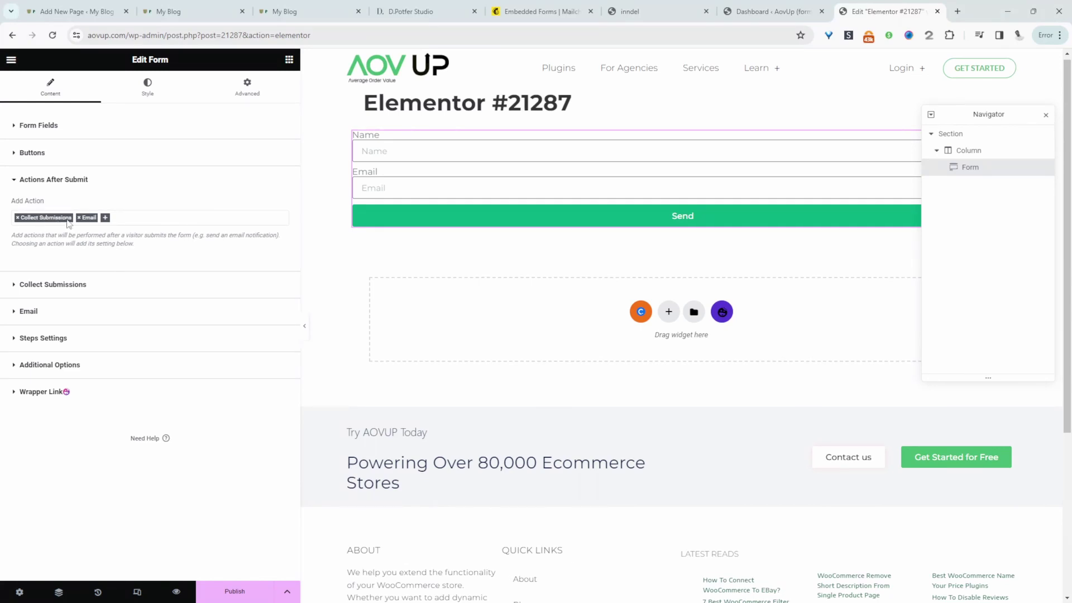
pyautogui.click(106, 218)
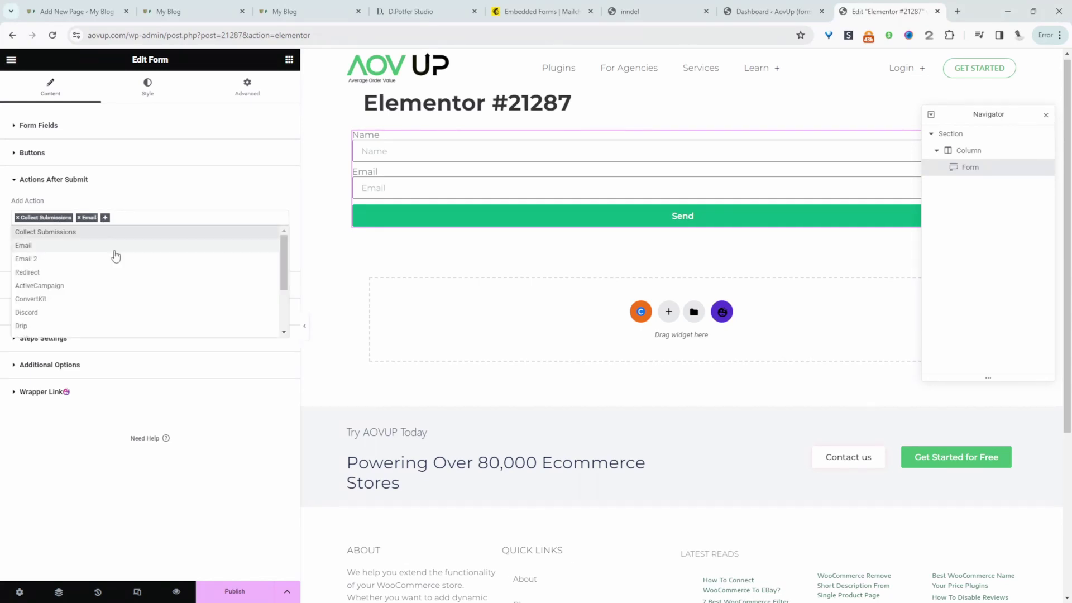
pyautogui.click(61, 287)
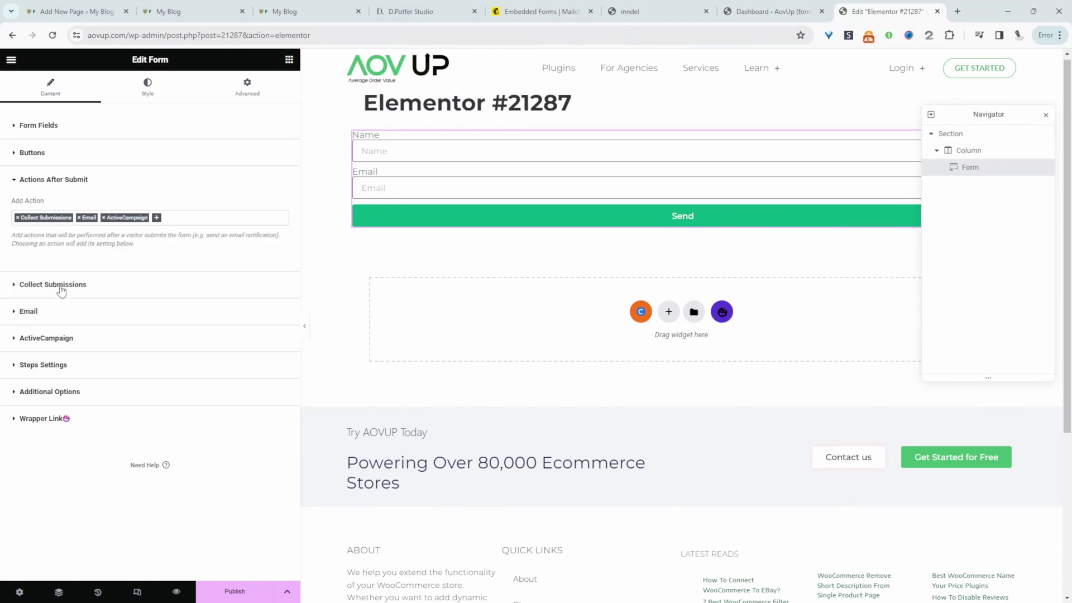
pyautogui.click(68, 314)
pyautogui.click(42, 237)
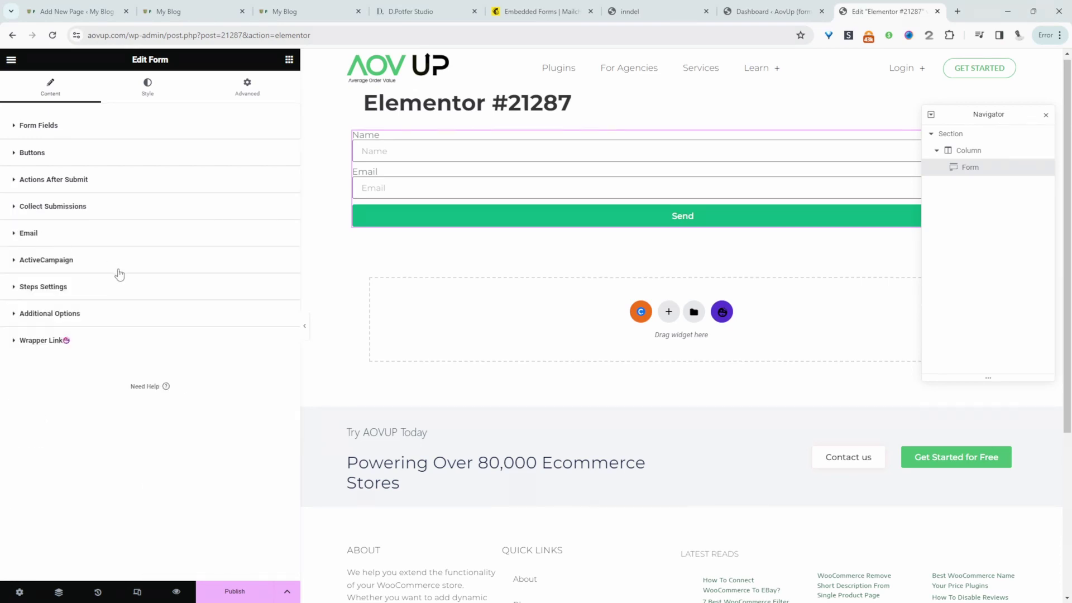
pyautogui.click(43, 262)
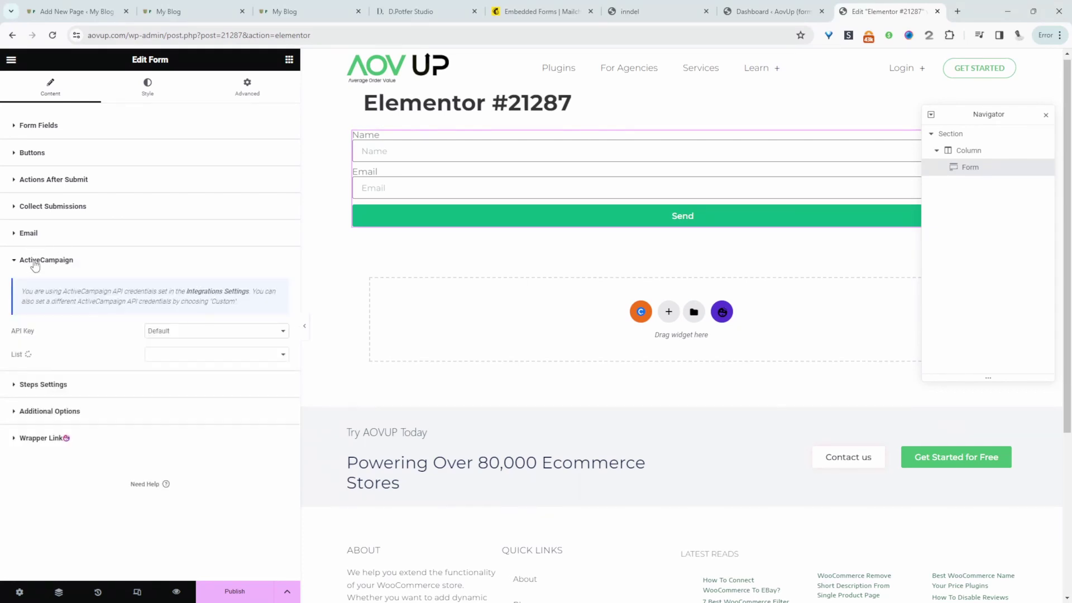
# Step: Choose the Segmentation list and map Email to the Email field and First Name to Name
pyautogui.click(176, 356)
pyautogui.click(175, 366)
pyautogui.scroll(-1, 190, 383)
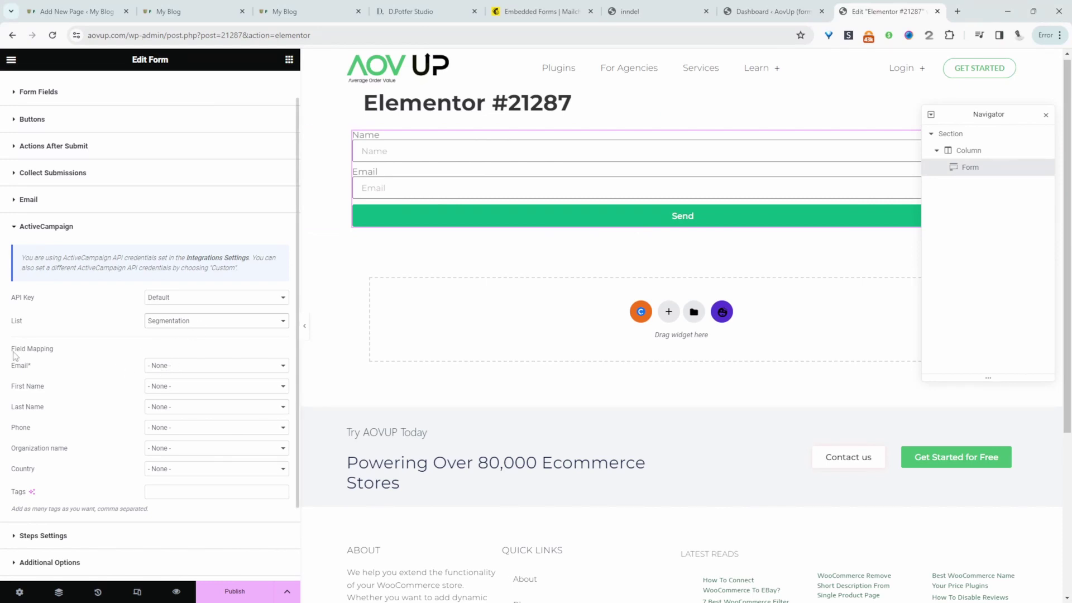
pyautogui.click(227, 366)
pyautogui.click(210, 391)
pyautogui.click(172, 391)
pyautogui.click(173, 408)
pyautogui.scroll(-2, 245, 506)
pyautogui.click(173, 399)
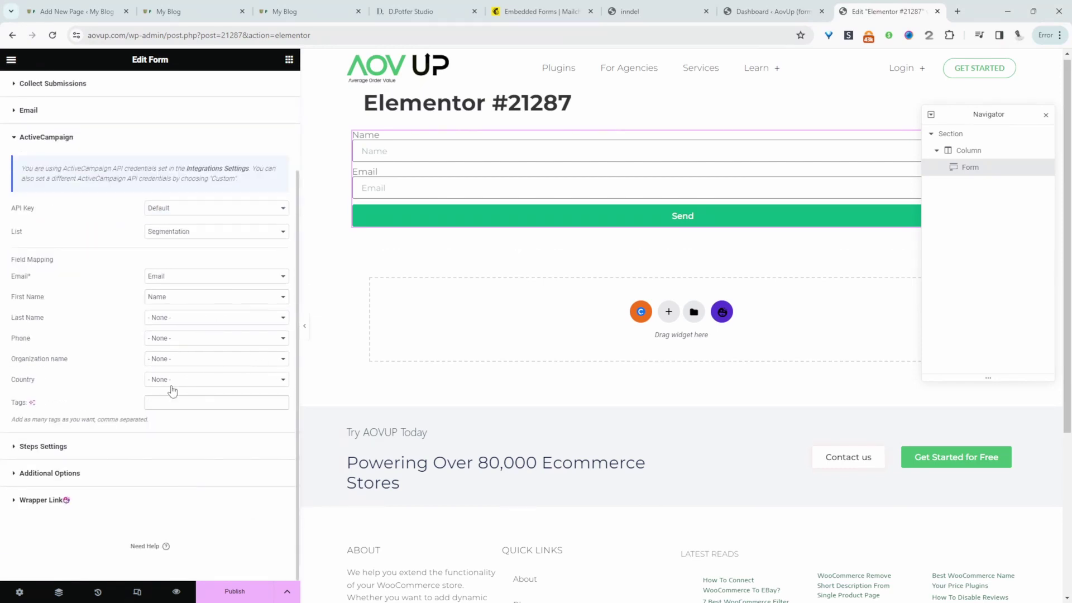